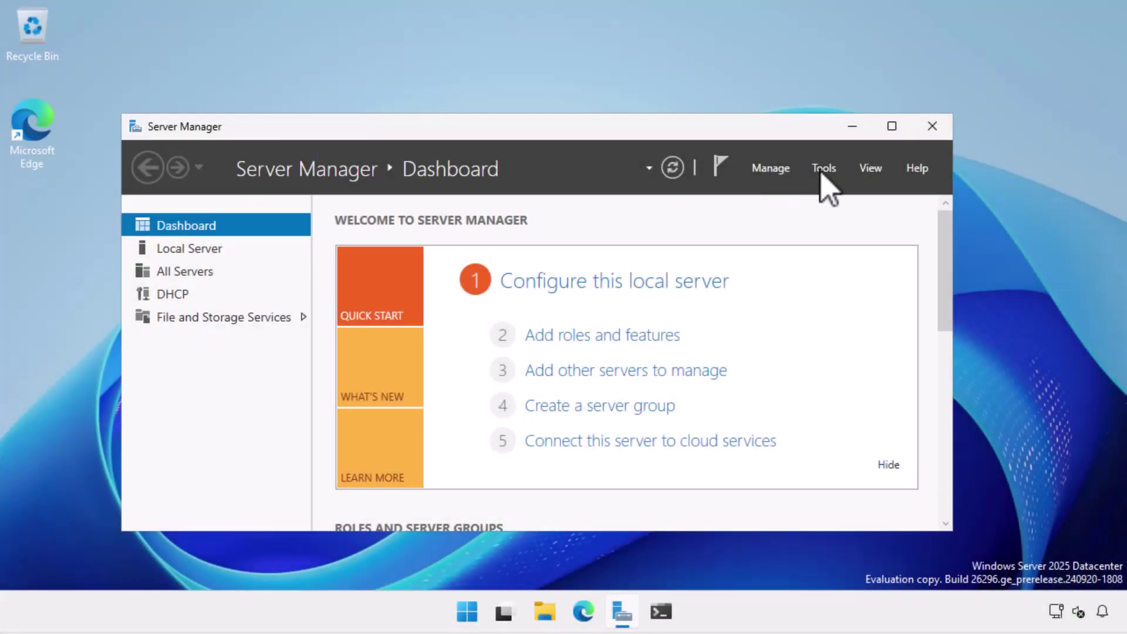
# - Launch DHCP from Server Manager Tools, maximize it, and widen the tree to show tailwind-dhcp1.tailwindtraders.internal
pyautogui.click(823, 170)
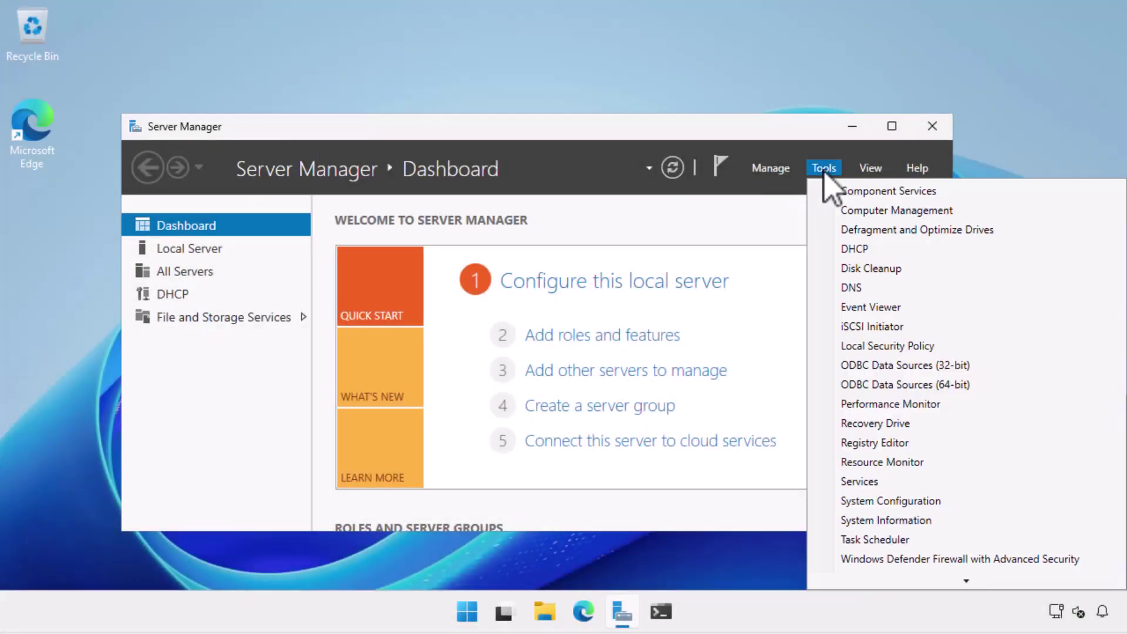
pyautogui.click(859, 249)
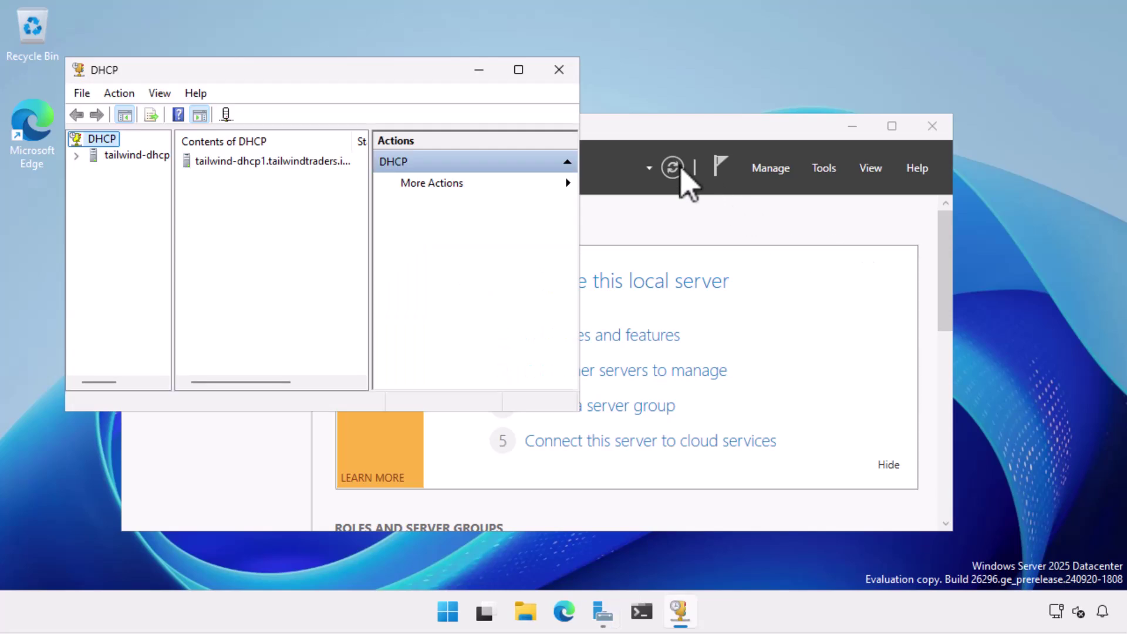
pyautogui.click(518, 71)
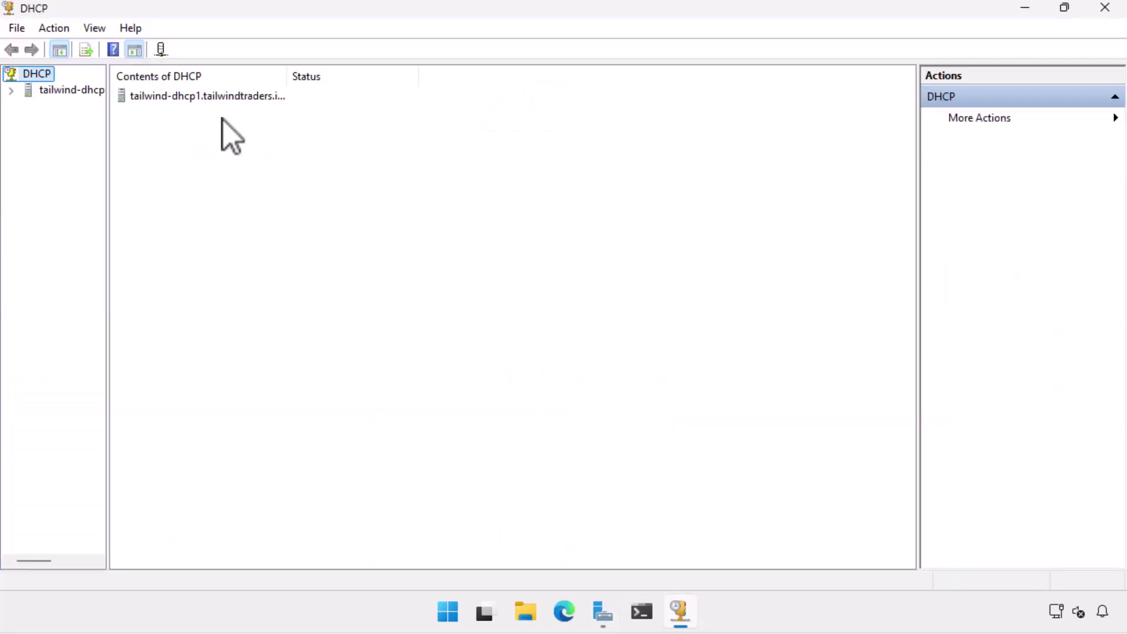
pyautogui.moveTo(111, 151); pyautogui.dragTo(227, 149)
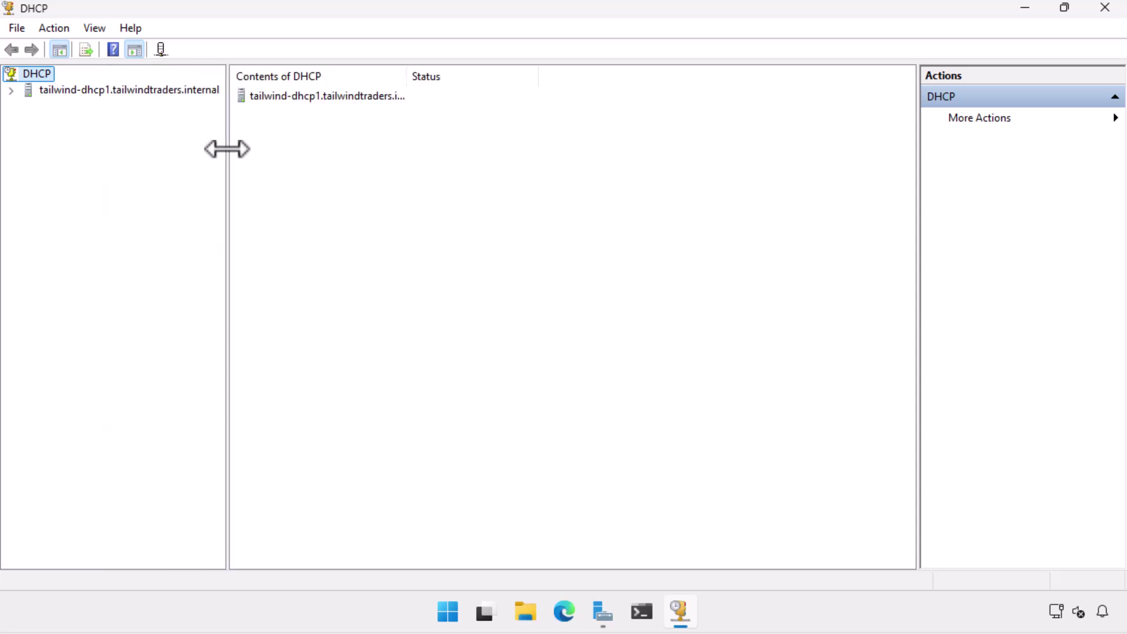
# - Add authorized server tailwind-dhcp2 (10.10.10.30) to the DHCP console
pyautogui.rightClick(36, 76)
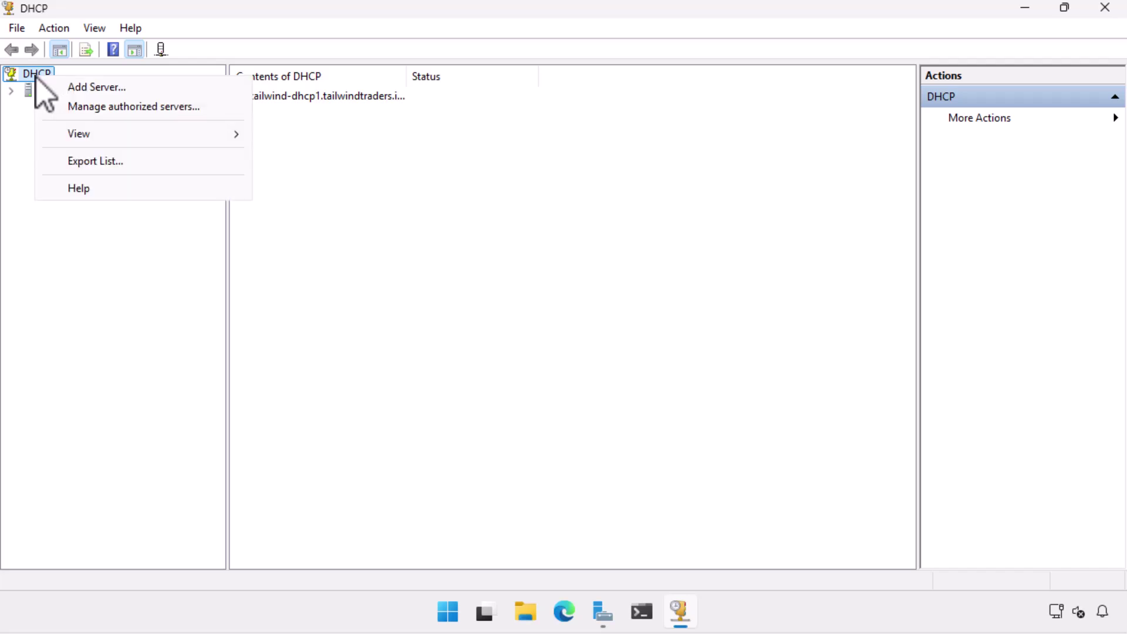
pyautogui.click(59, 87)
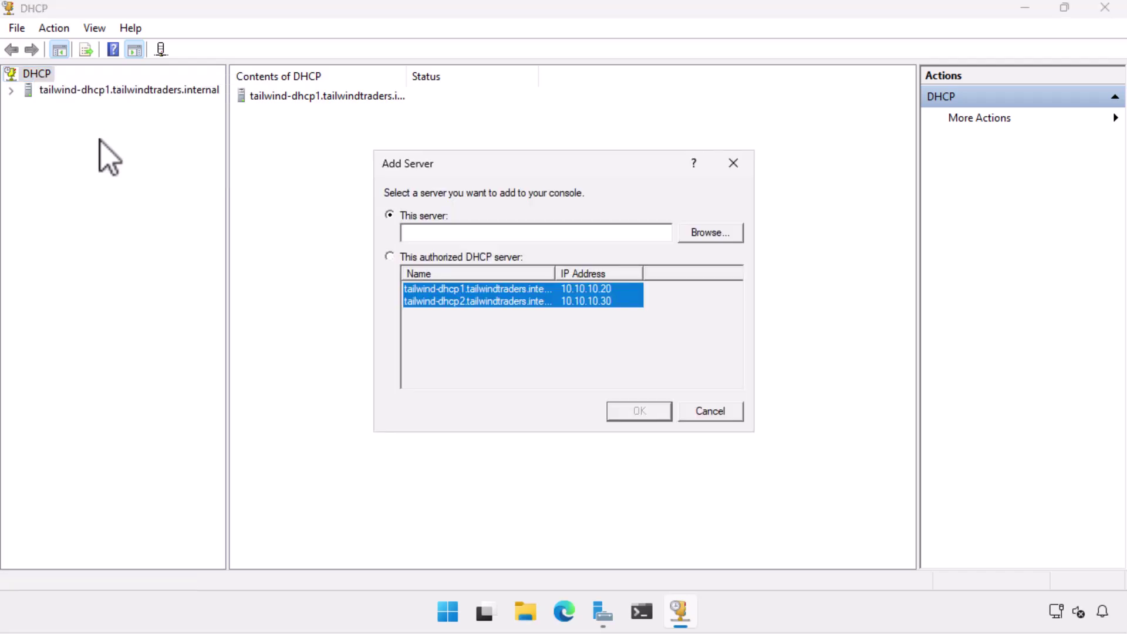
pyautogui.click(390, 258)
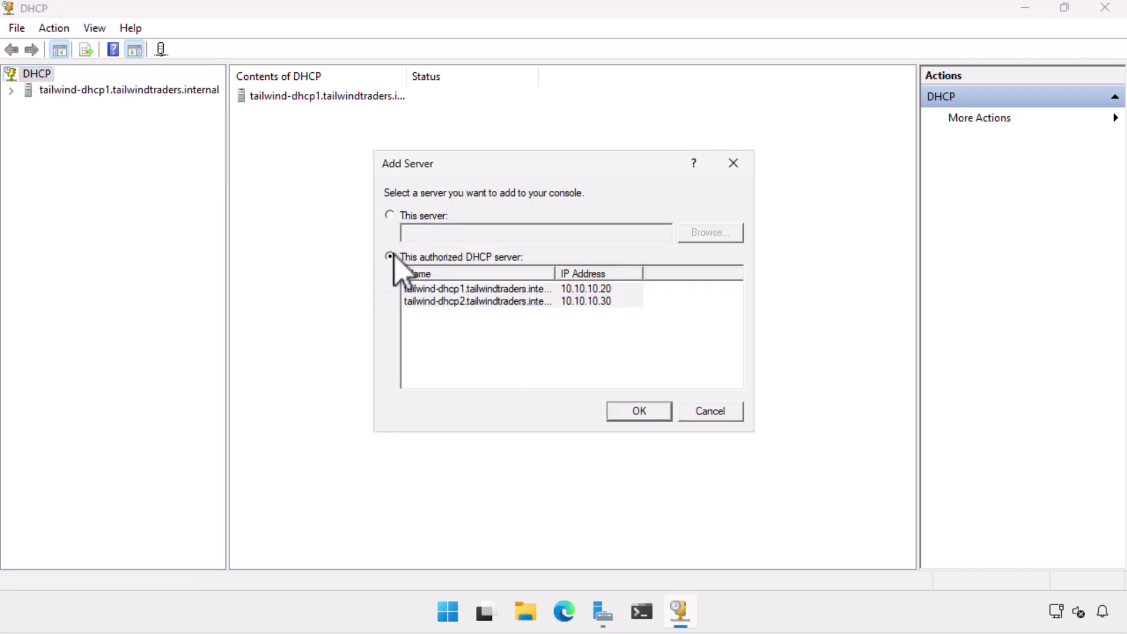
pyautogui.click(428, 300)
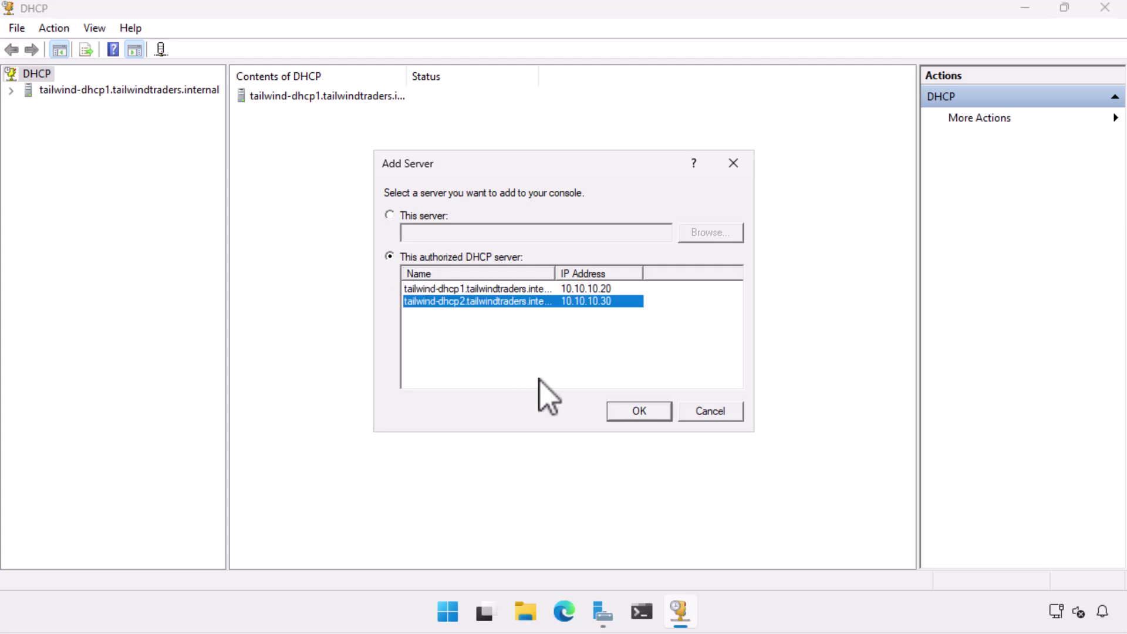
pyautogui.click(624, 411)
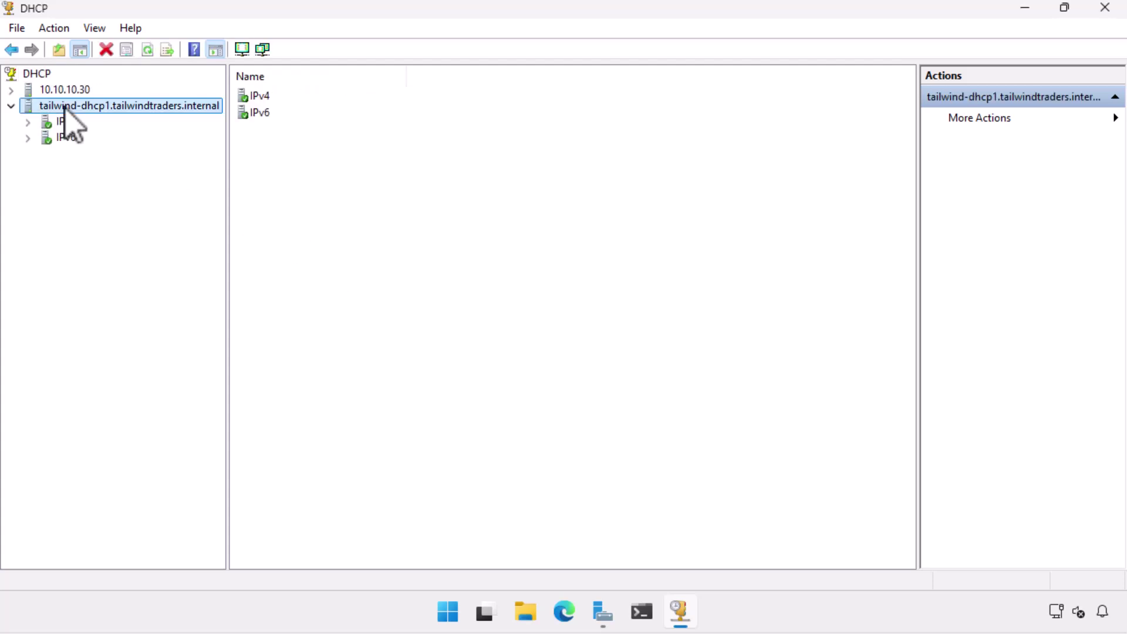
# - Expand 10.10.10.30, then expand tailwind-dhcp1's IPv4 to reveal scope 10.10.10.0
pyautogui.doubleClick(56, 90)
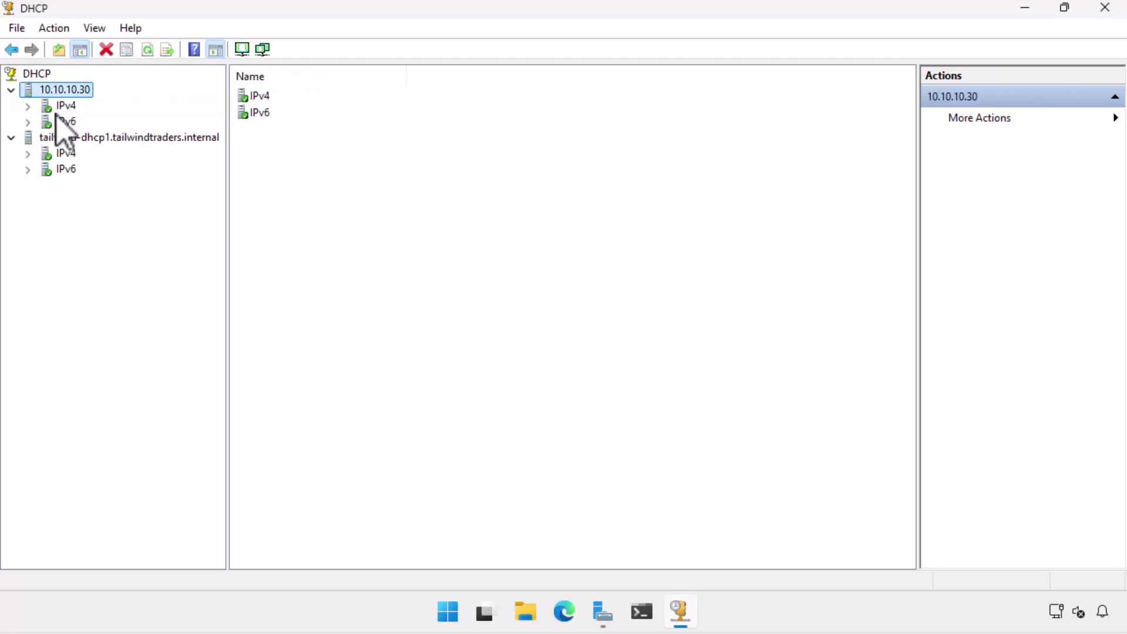
pyautogui.click(58, 137)
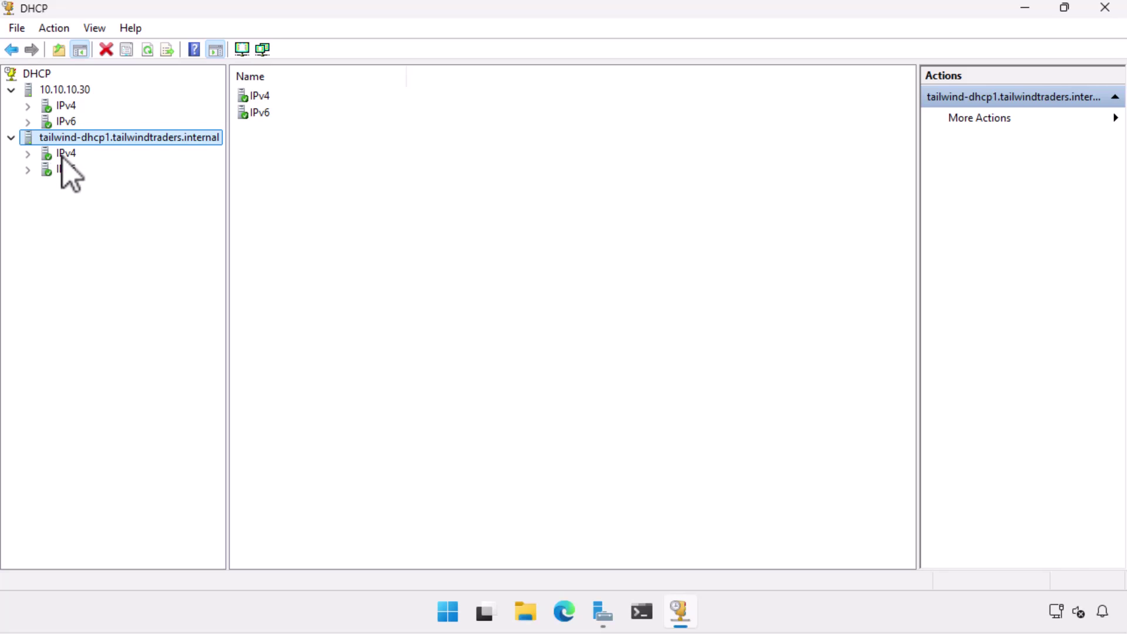
pyautogui.doubleClick(64, 154)
# - Start Configure Failover on tailwind-dhcp1's IPv4 for scope 10.10.10.0, choosing tailwind-dhcp2 (10.10.10.30) as partner
pyautogui.rightClick(63, 155)
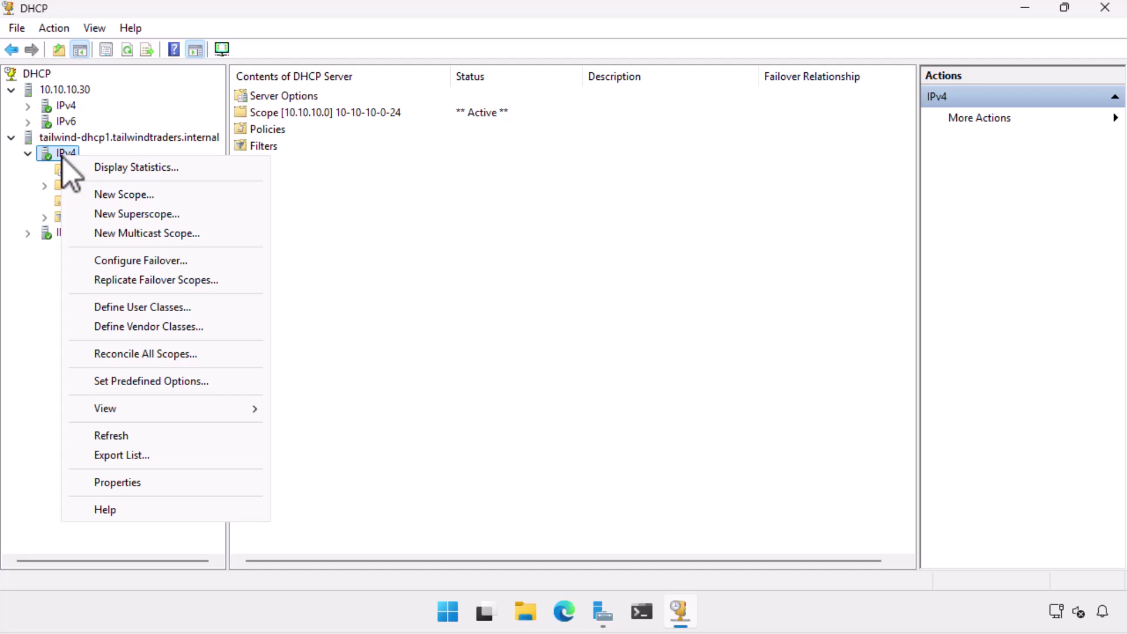
pyautogui.click(117, 261)
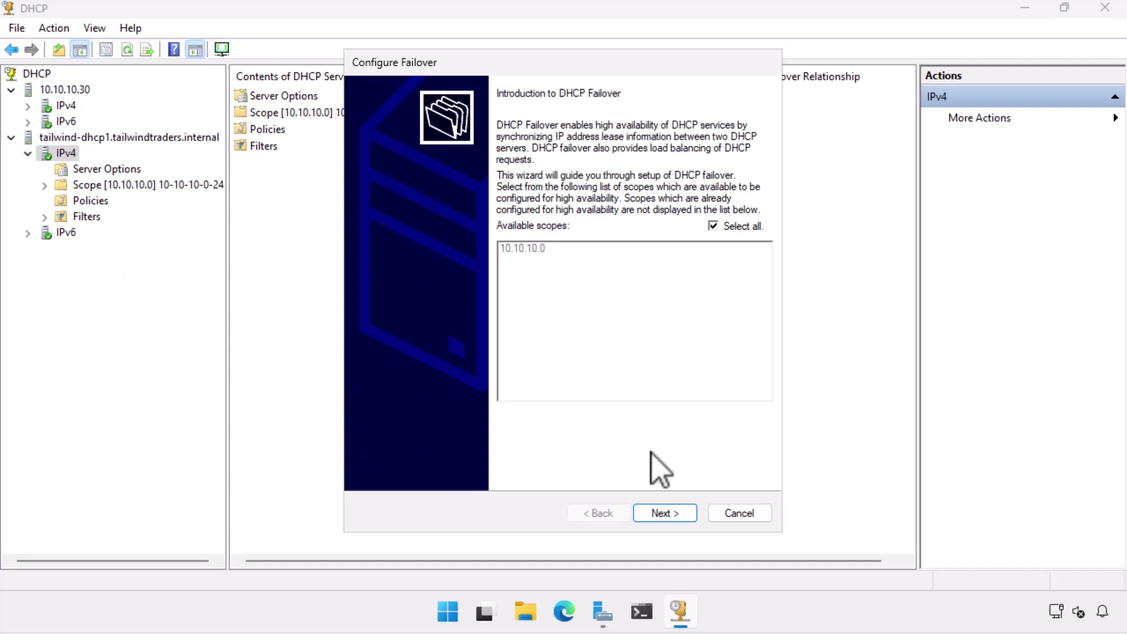
pyautogui.click(651, 514)
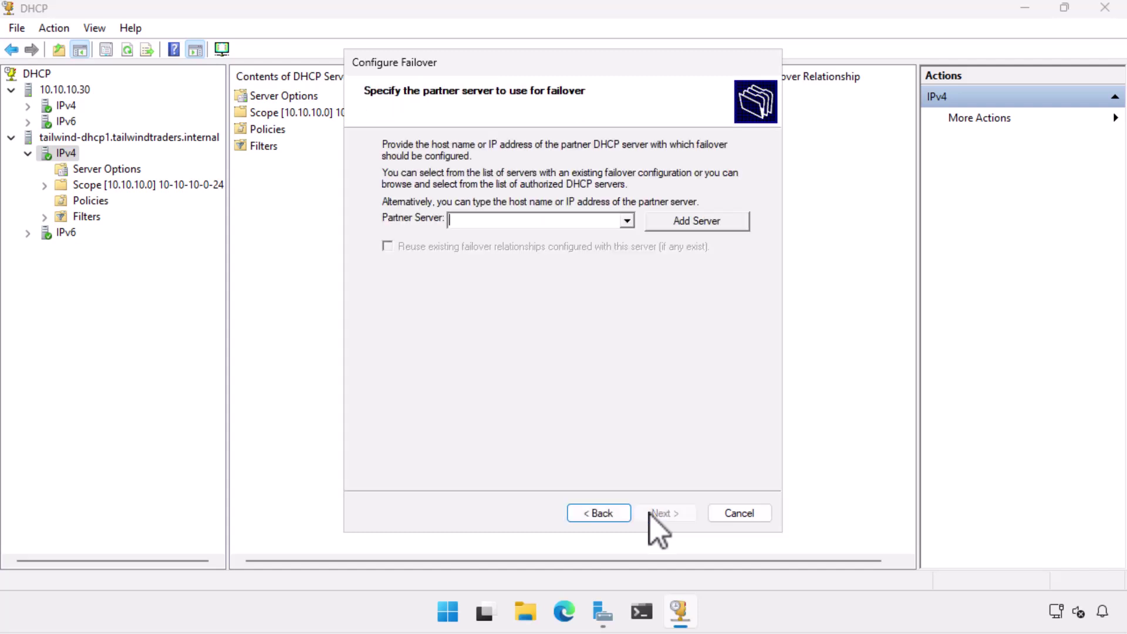
pyautogui.click(676, 223)
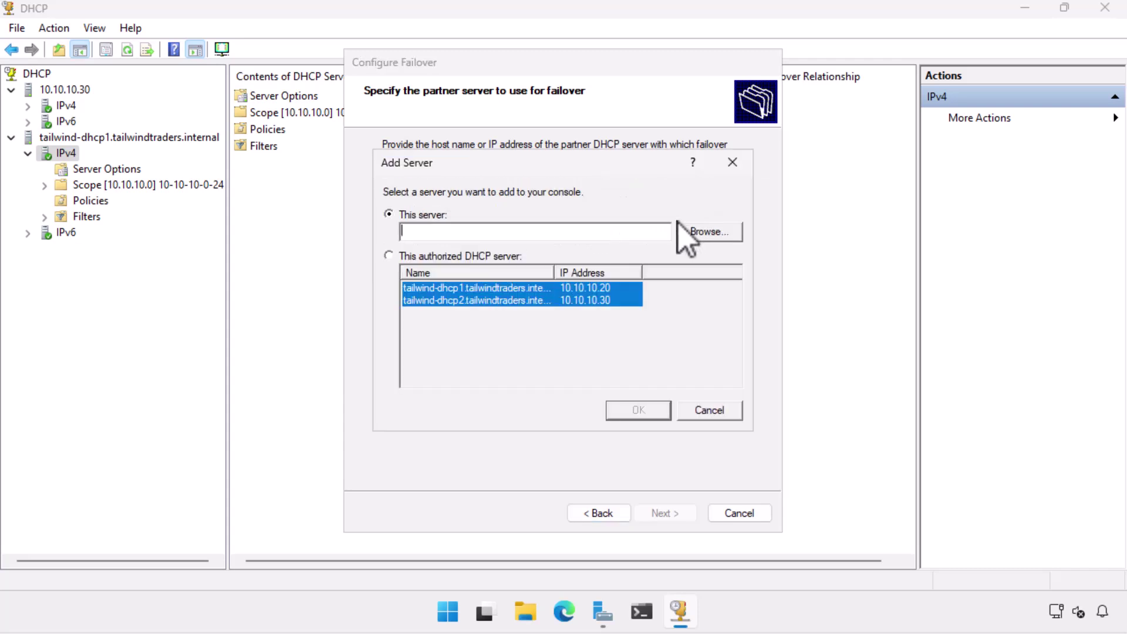
pyautogui.click(389, 256)
pyautogui.click(437, 301)
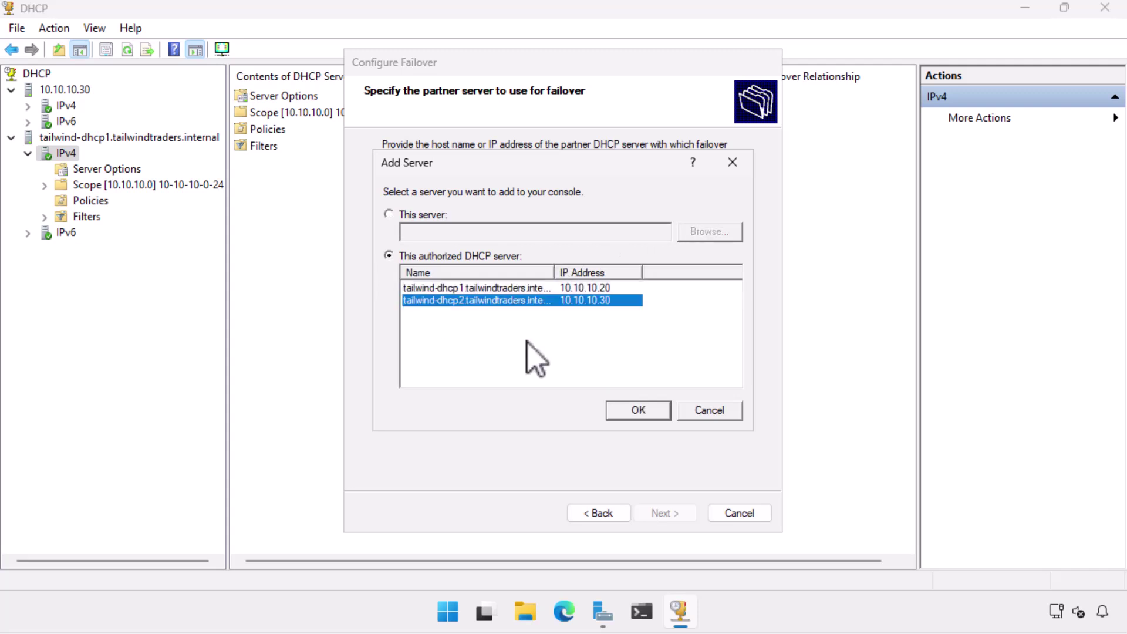
pyautogui.click(630, 415)
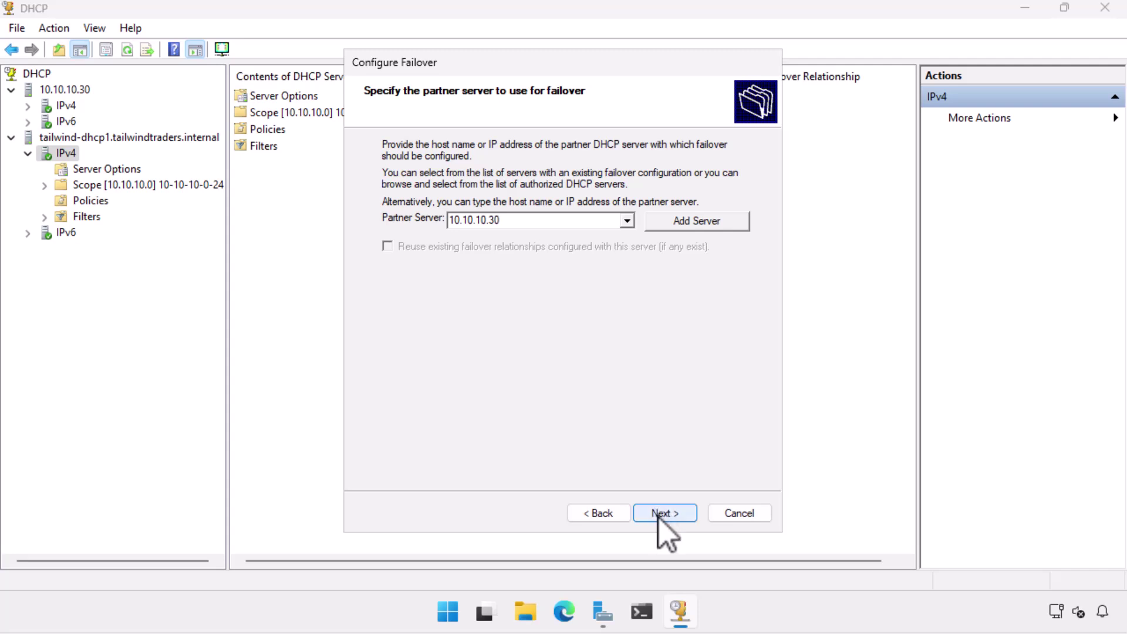
# - Keep the relationship in Load balance mode at 50/50 and enter the shared secret
pyautogui.click(659, 515)
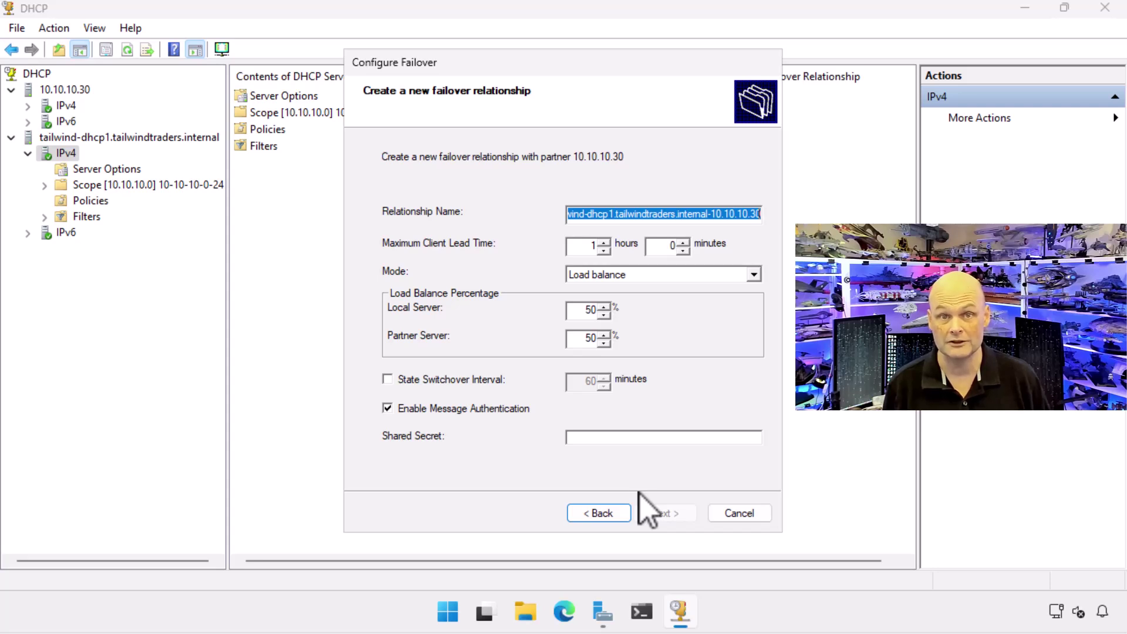
pyautogui.click(597, 437)
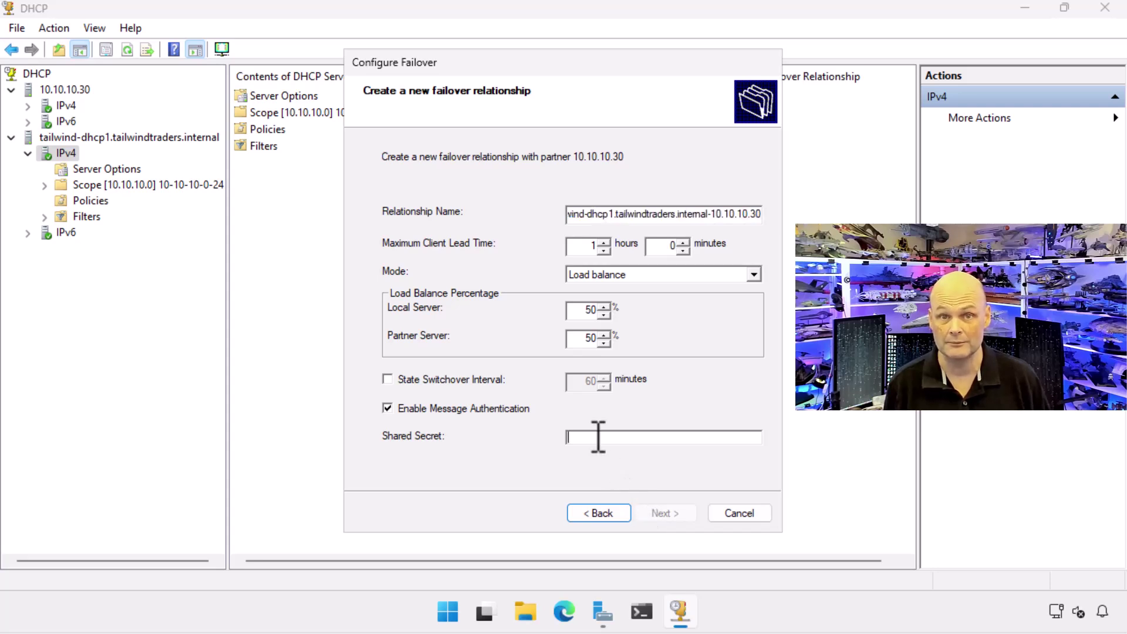
pyautogui.write('Pa55w.rd')
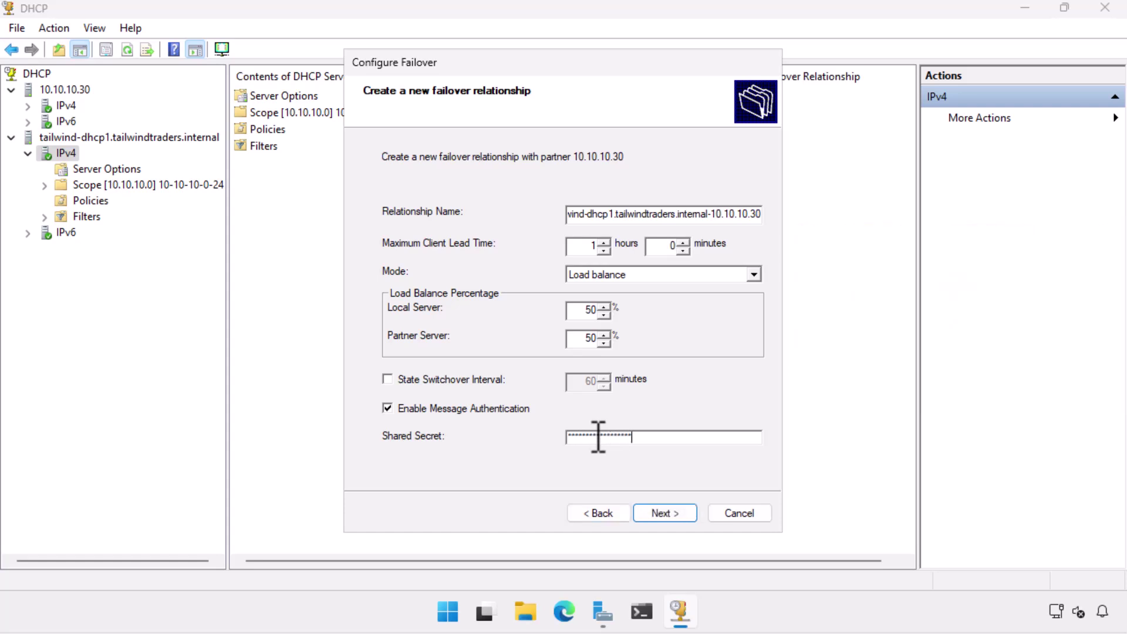
# - Finish the failover wizard and close the successful progress log
pyautogui.click(669, 515)
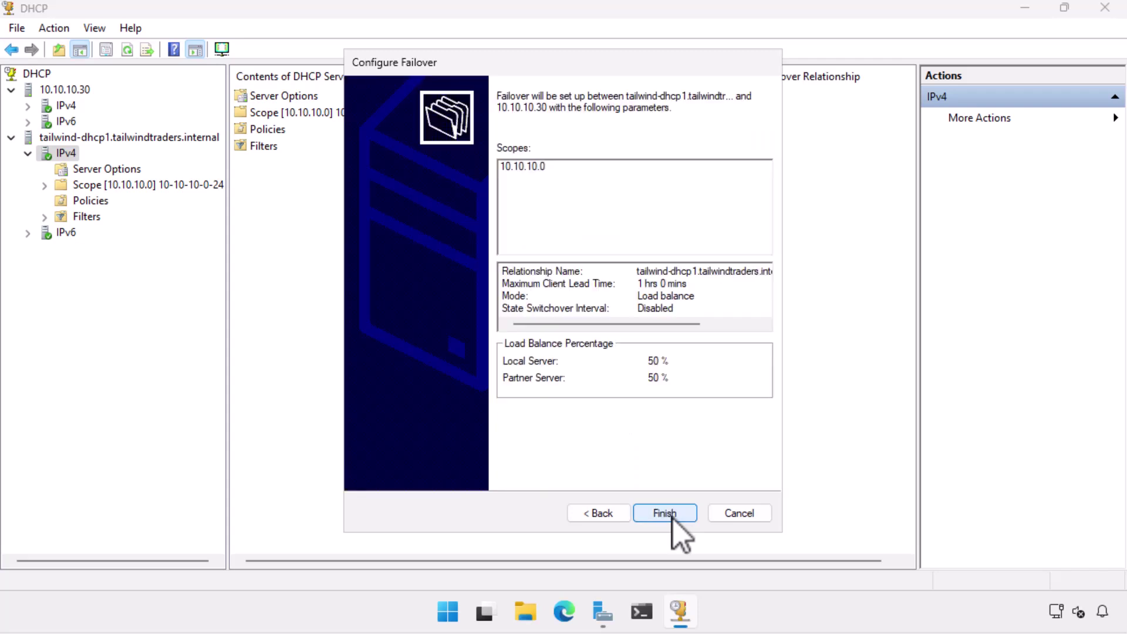
pyautogui.click(673, 516)
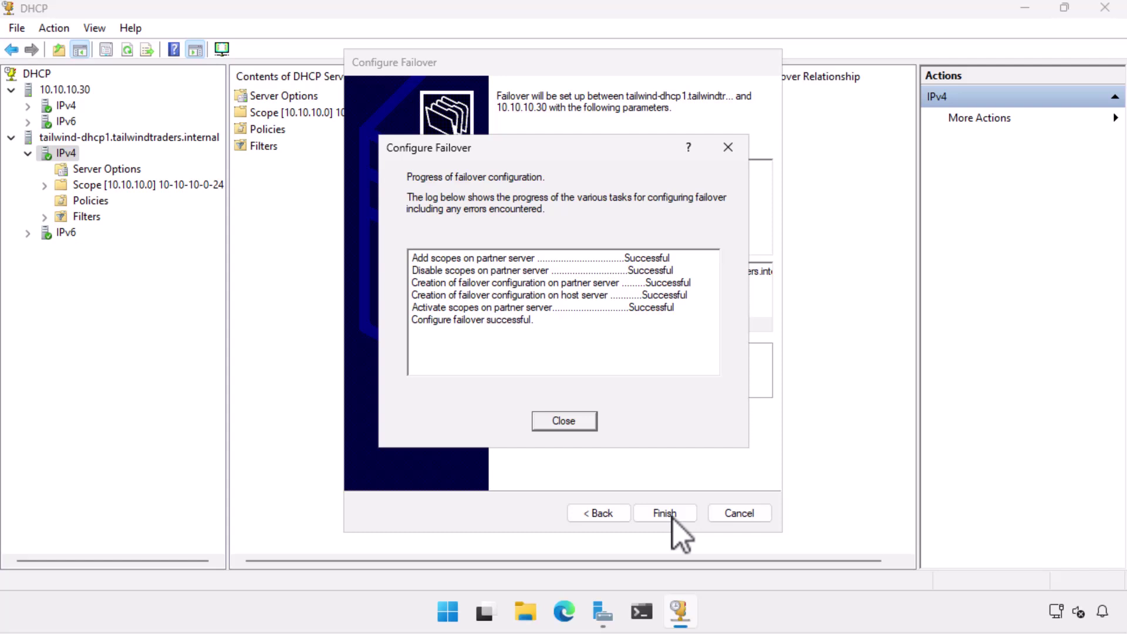
pyautogui.click(570, 422)
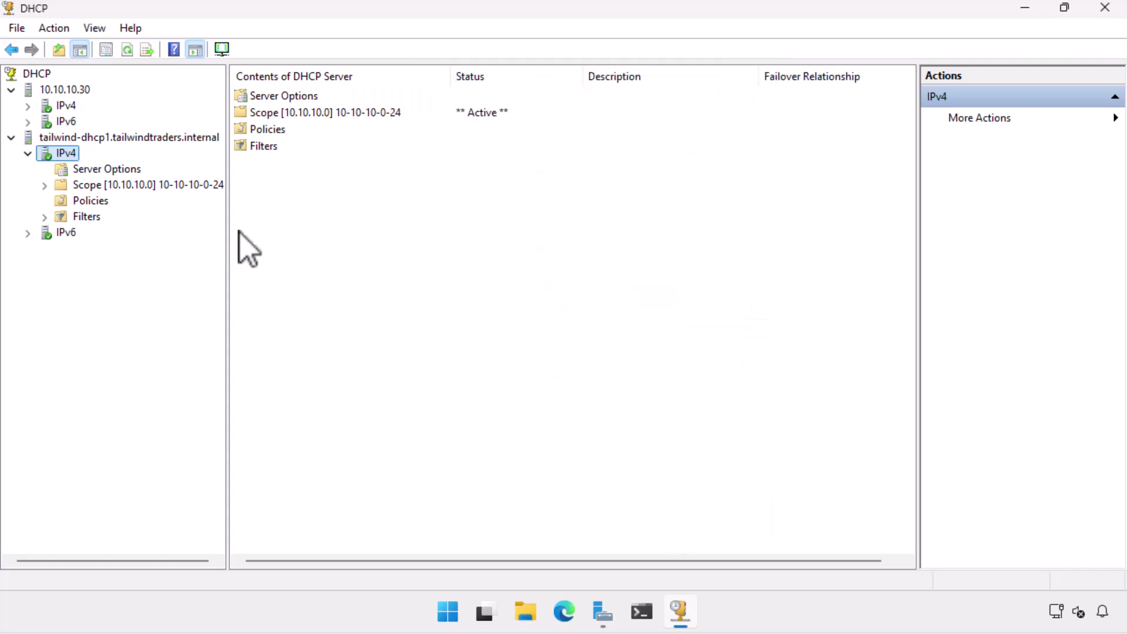
# - Check tailwind-dhcp1's IPv4 Properties Failover tab showing partner 10.10.10.30 in state Normal
pyautogui.rightClick(69, 154)
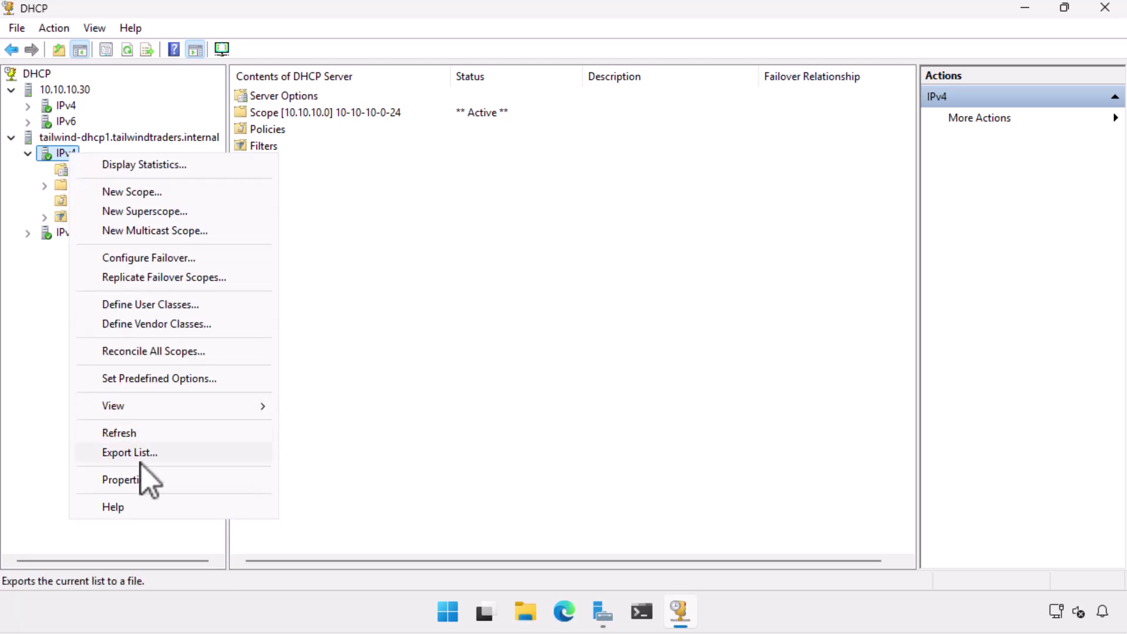
pyautogui.click(133, 480)
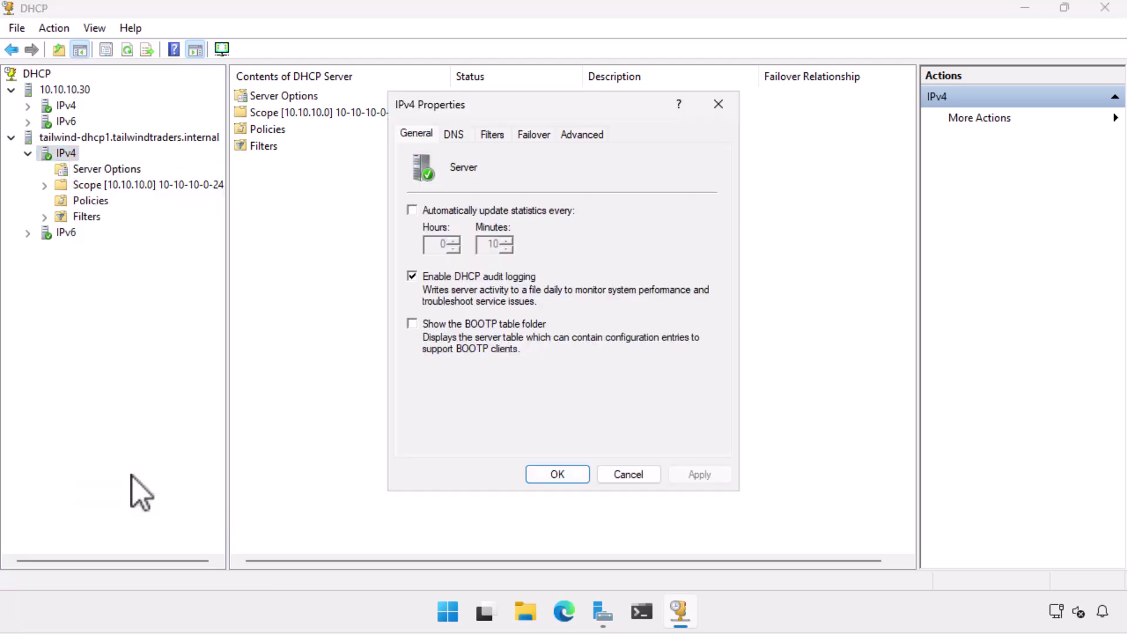
pyautogui.click(534, 135)
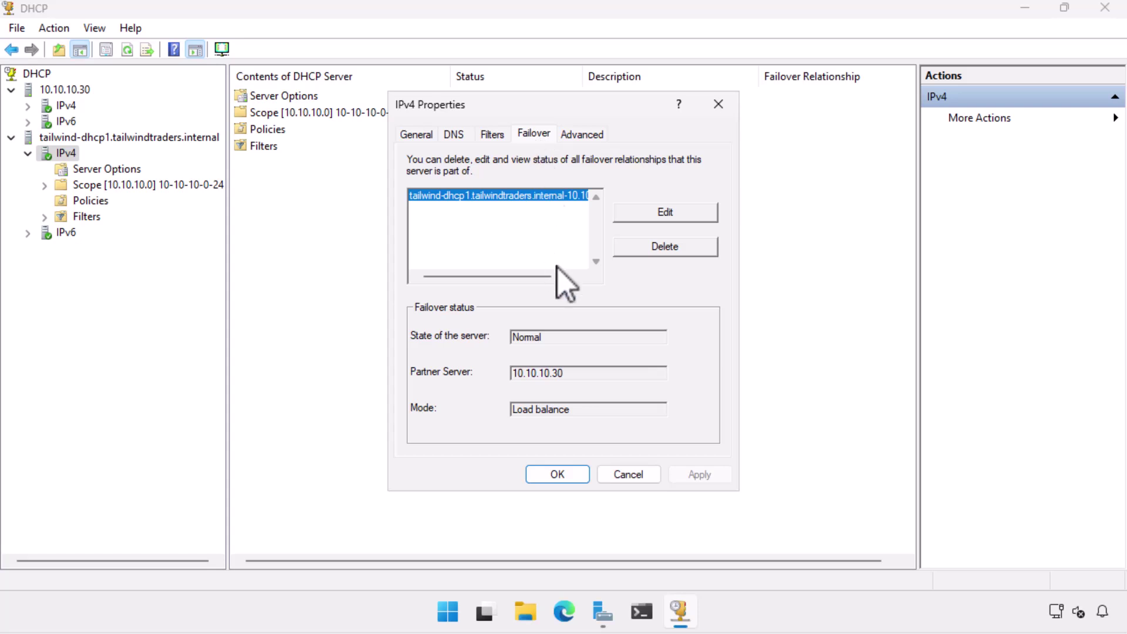
pyautogui.click(548, 480)
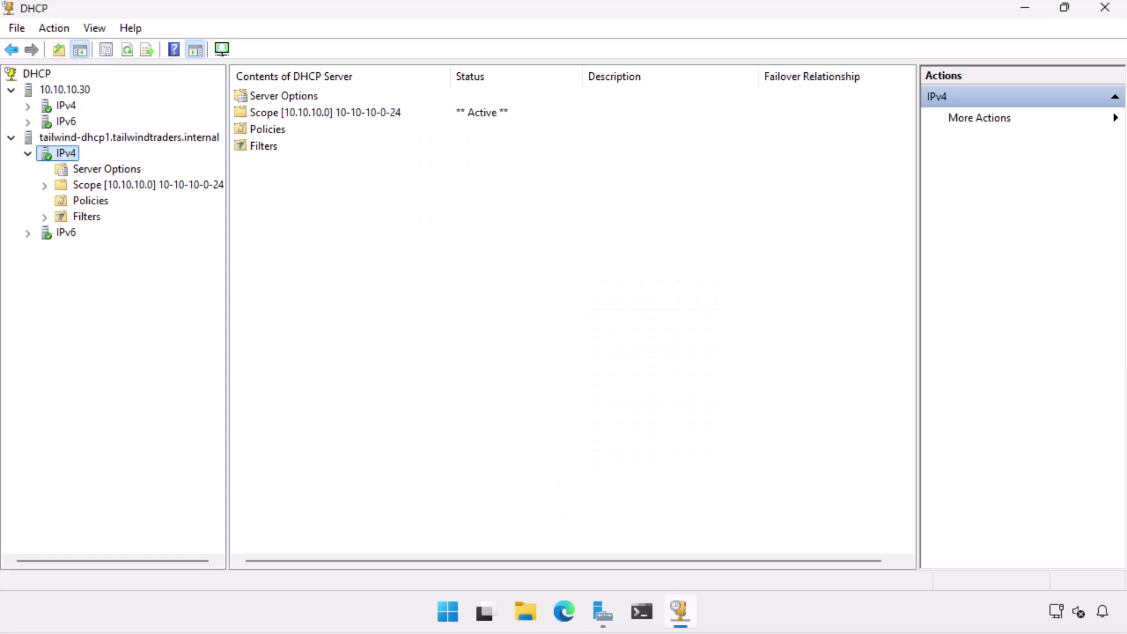
# - Expand 10.10.10.30 > IPv4 > Scope [10.10.10.0] and show its Address Leases, including 10.10.10.51
pyautogui.click(32, 110)
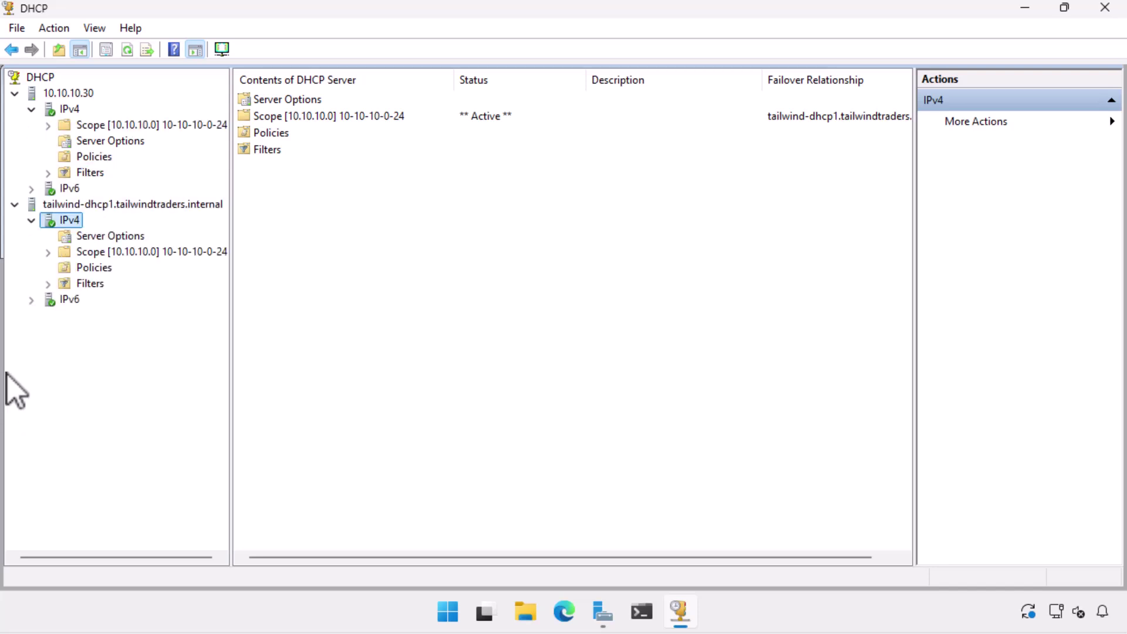
pyautogui.click(49, 126)
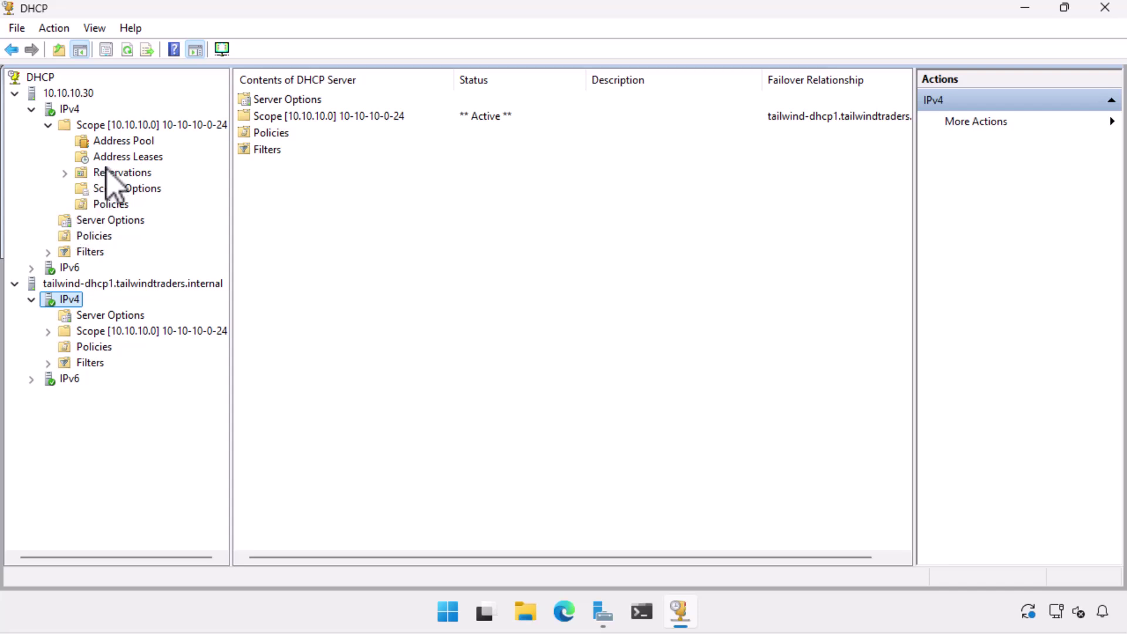
pyautogui.click(131, 157)
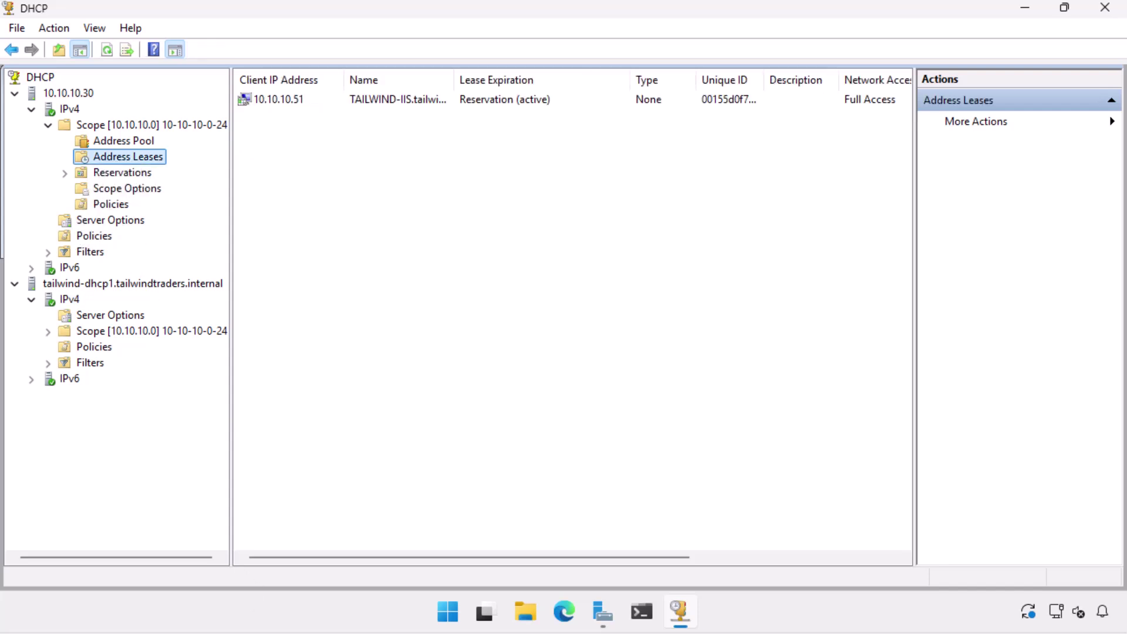